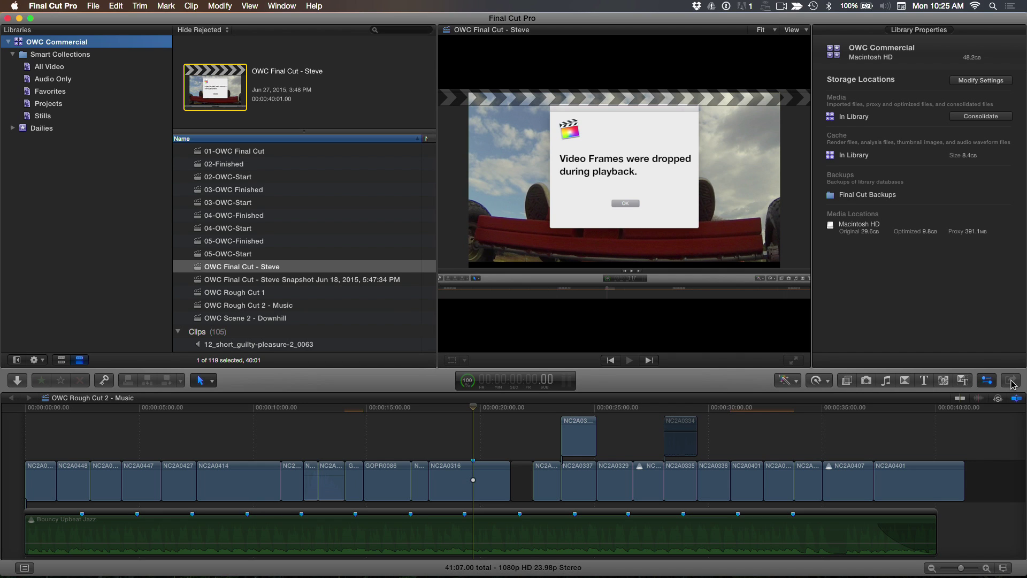
Select the 05-OWC-Start project in the OWC snapshot and open its Share destinations.
left_click(217, 284)
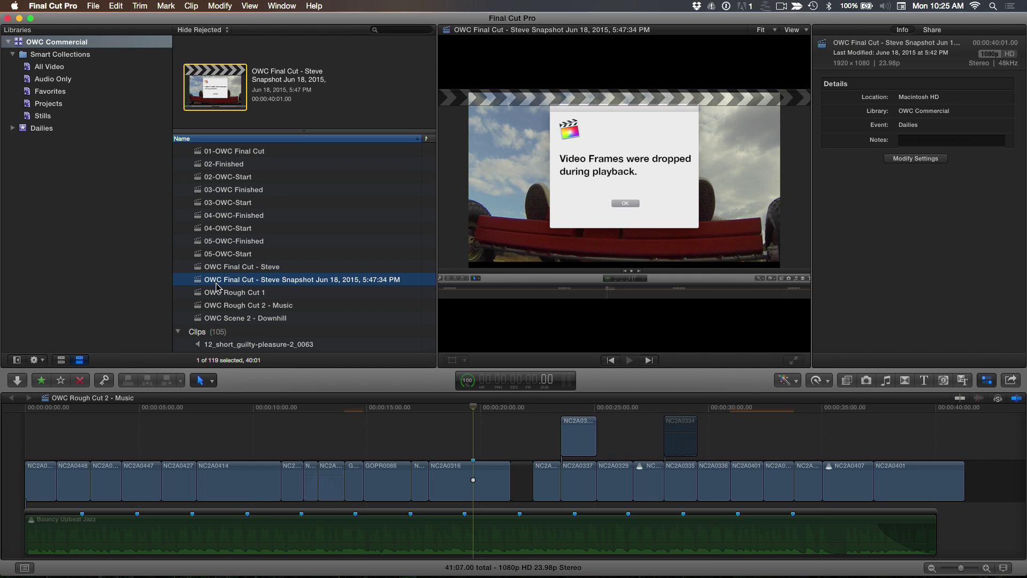
left_click(222, 255)
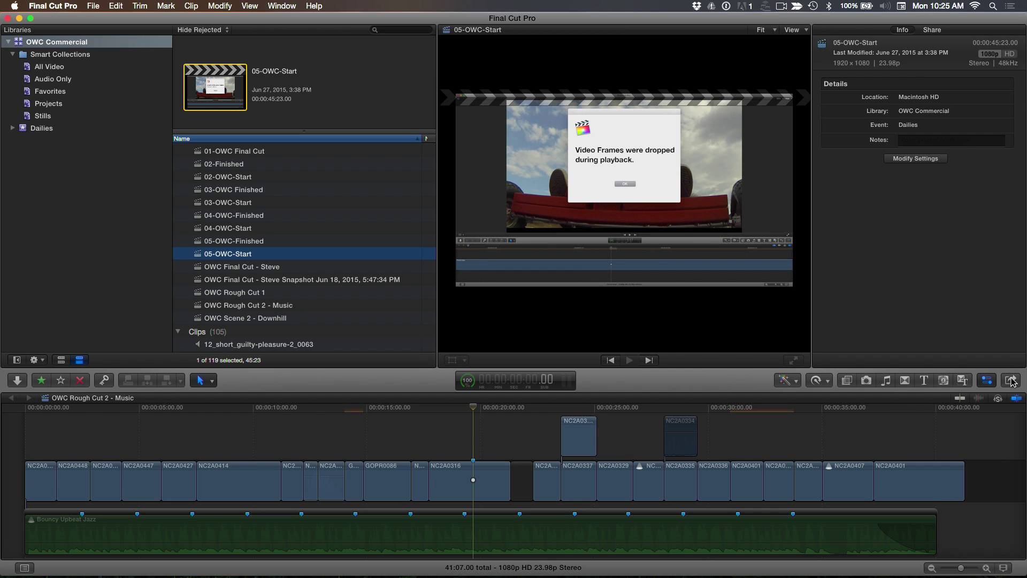
left_click(1011, 380)
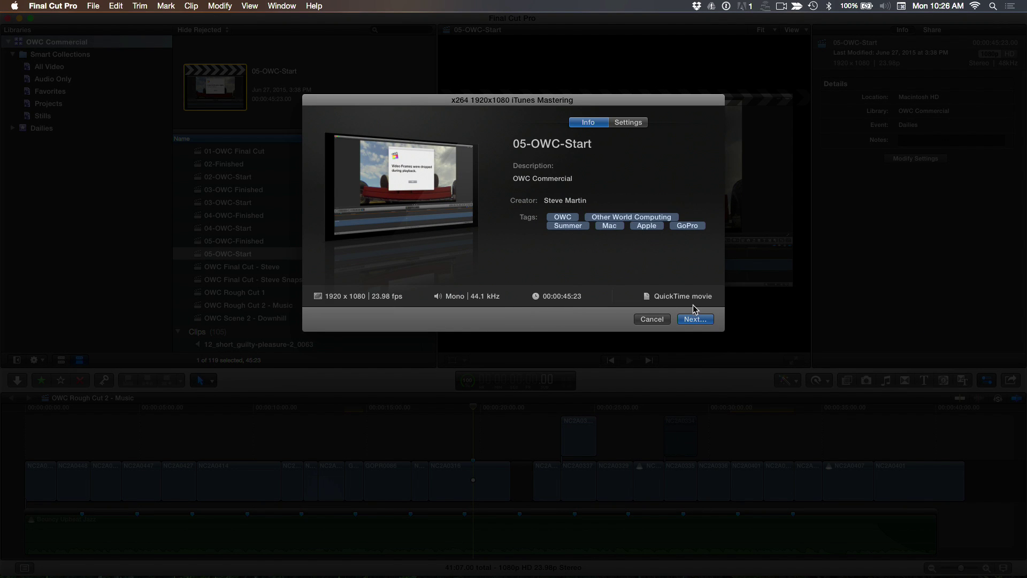
left_click(693, 319)
left_click(649, 319)
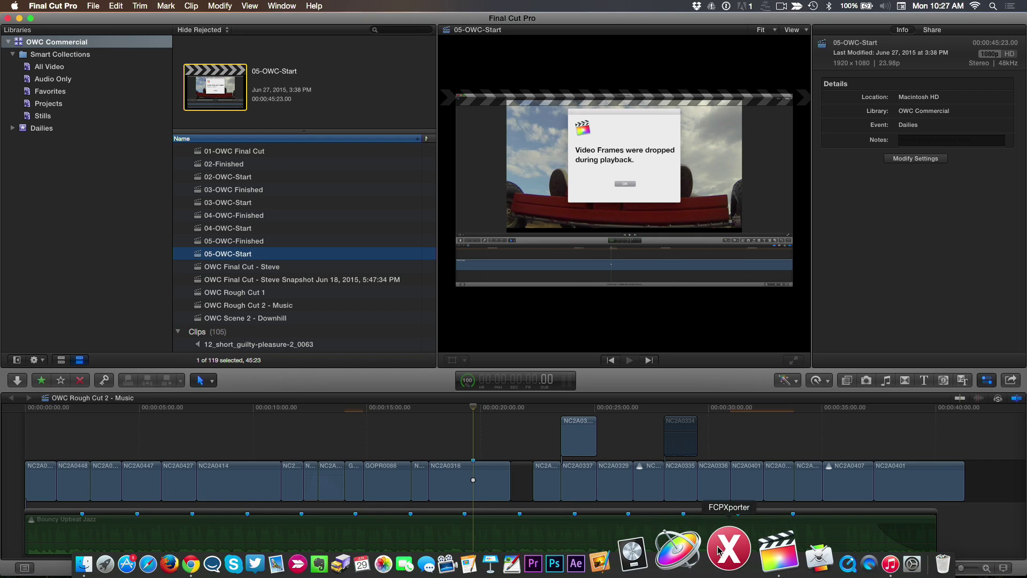
Launch FCPXporter, set it to export 5 projects, and execute the batch.
left_click(725, 549)
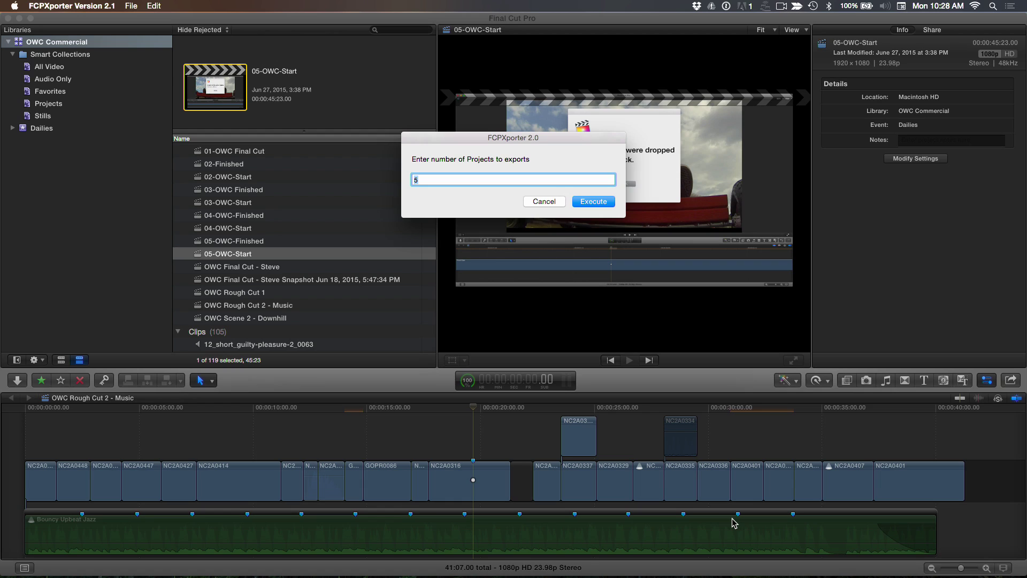
left_click(593, 201)
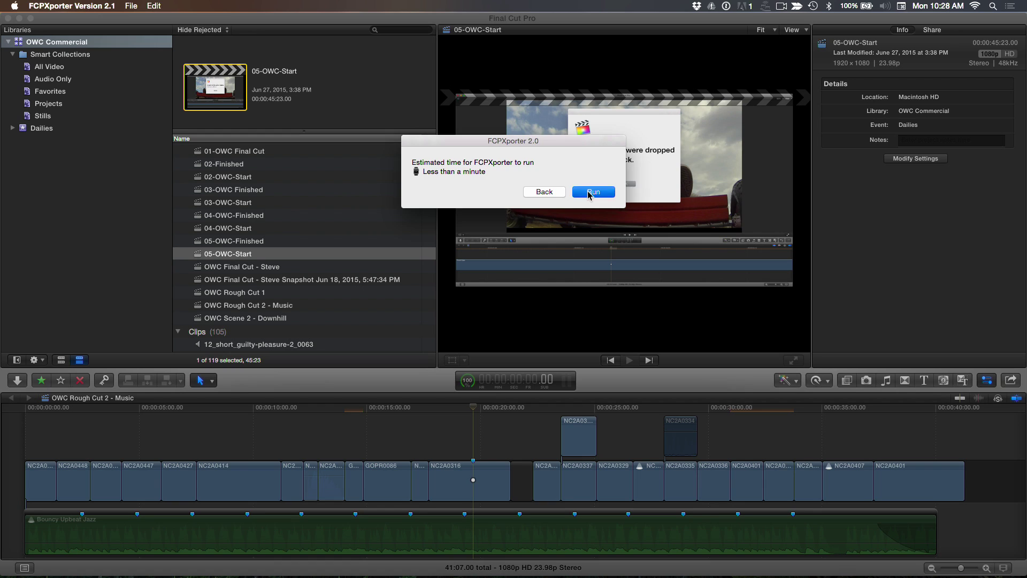
left_click(588, 192)
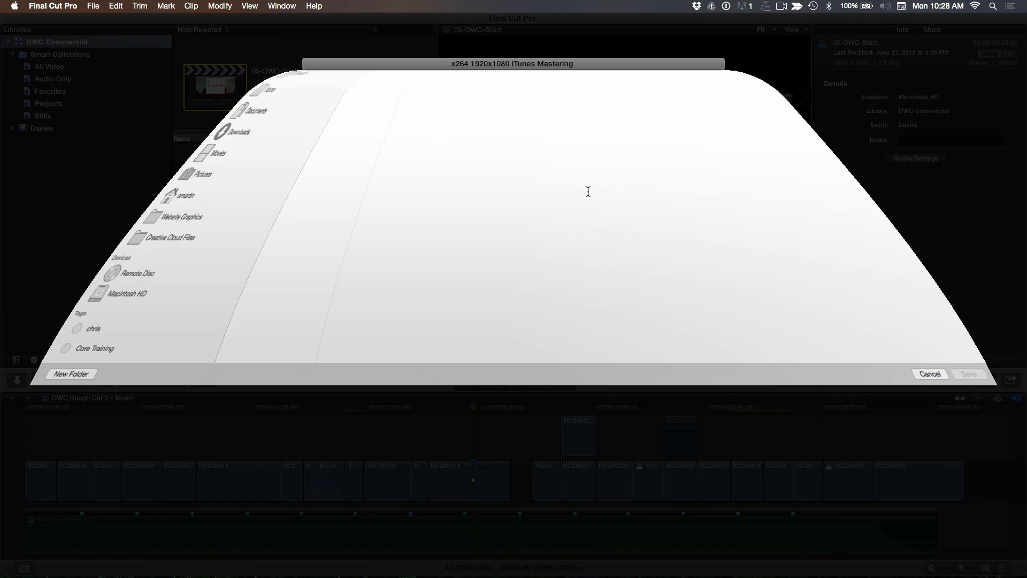